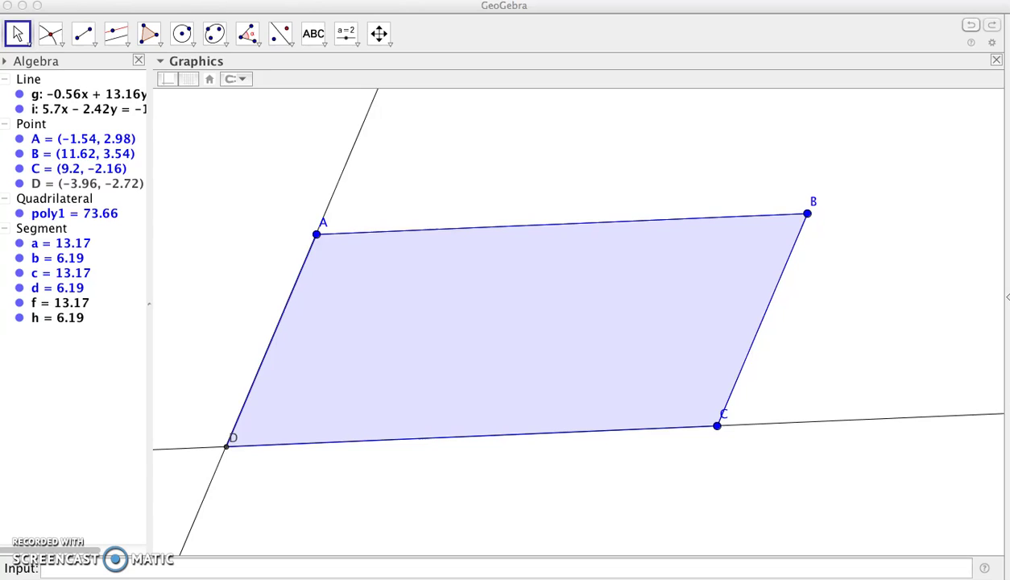
Drag vertex A upward and vertex B to (11.52, 3.74), giving the parallelogram area 74.79.
click(316, 235)
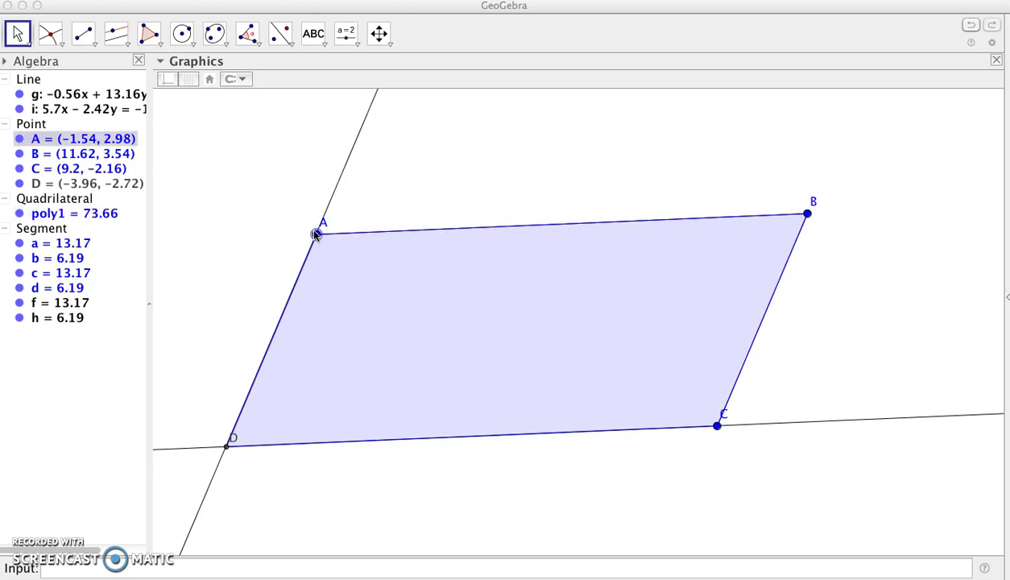
mouse_move(316, 235)
mouse_down()
mouse_move(315, 198)
mouse_move(333, 243)
mouse_move(305, 256)
mouse_move(315, 253)
mouse_up()
super+click(807, 215)
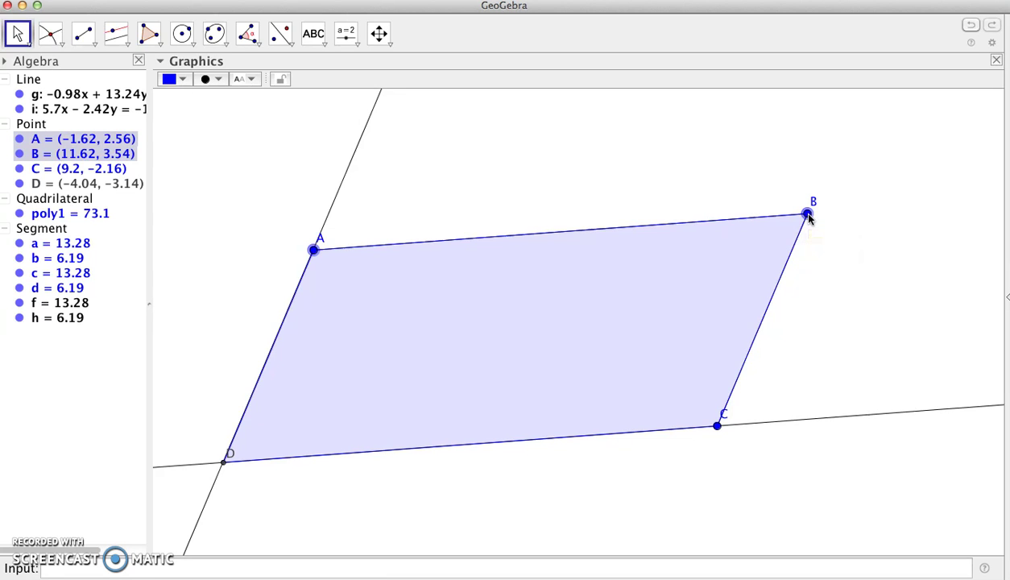
mouse_move(808, 215)
mouse_down()
mouse_move(821, 192)
mouse_move(803, 207)
mouse_up()
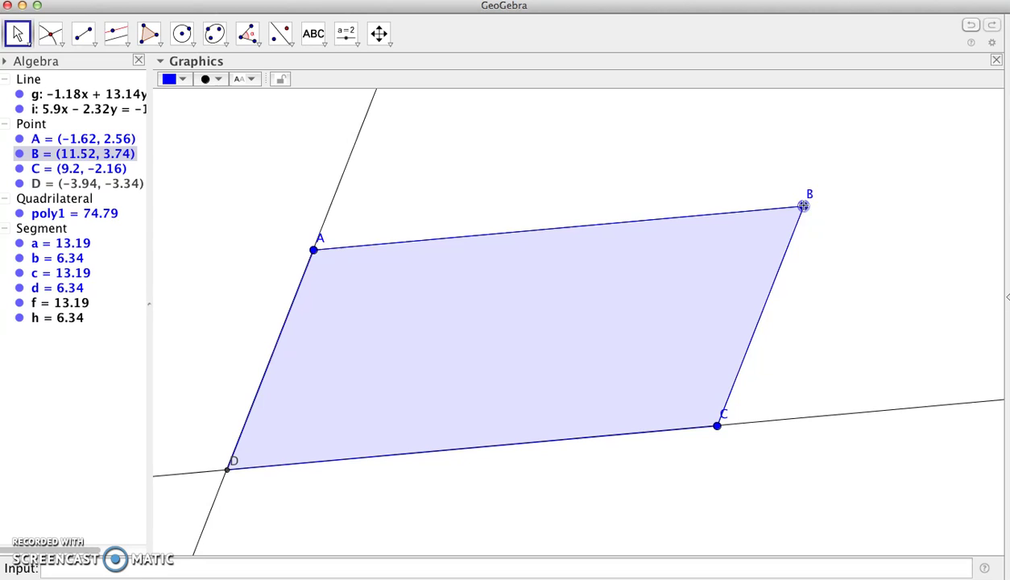
Draw diagonal segments AC (length 11.8) and BD (length 17) across the parallelogram.
click(85, 36)
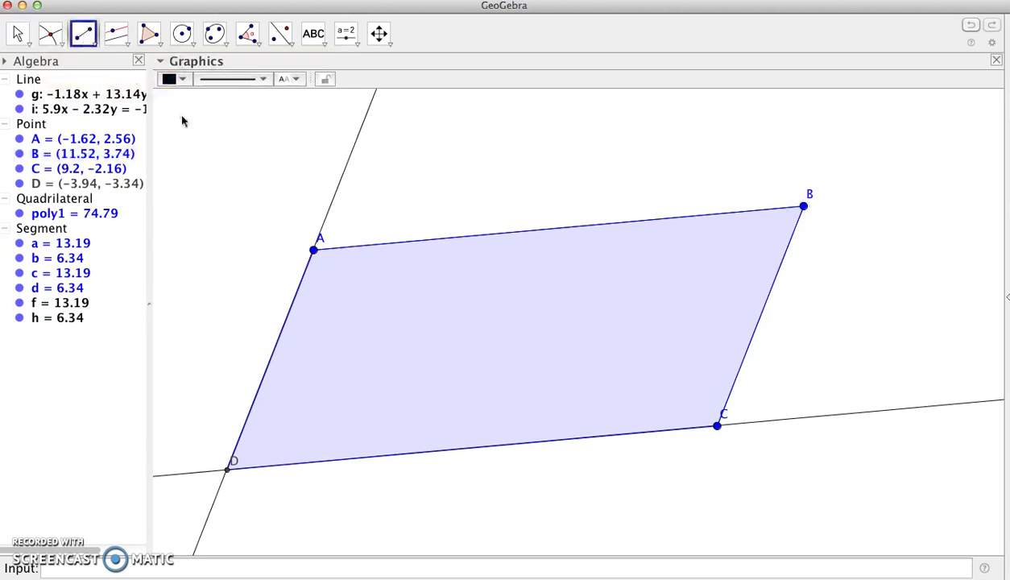
click(313, 250)
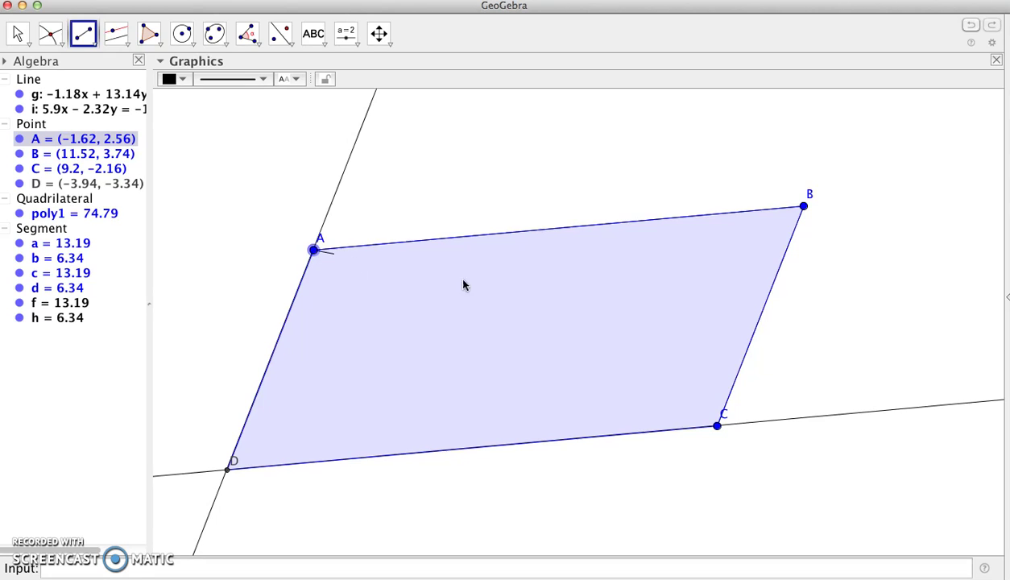
click(716, 425)
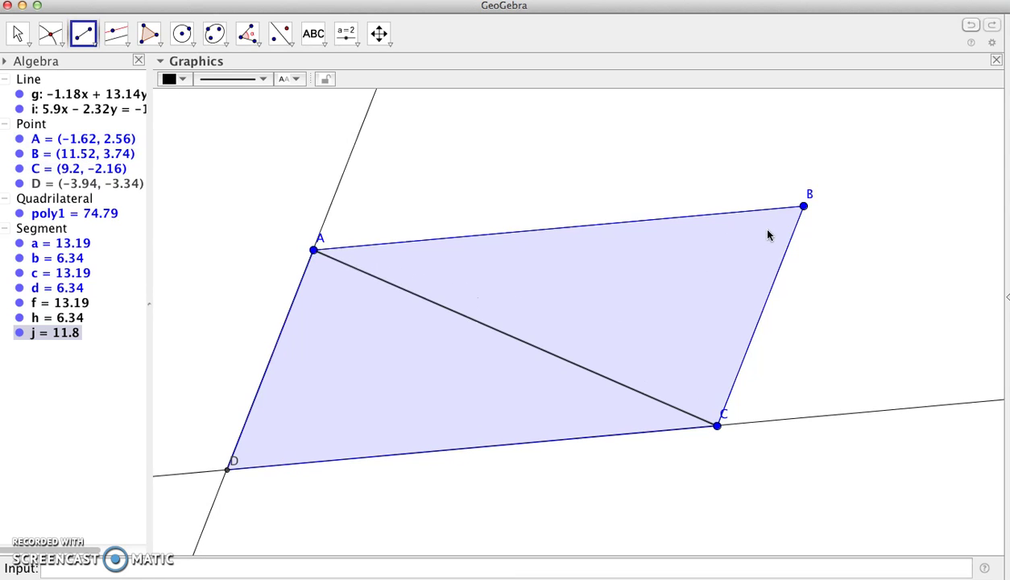
click(803, 206)
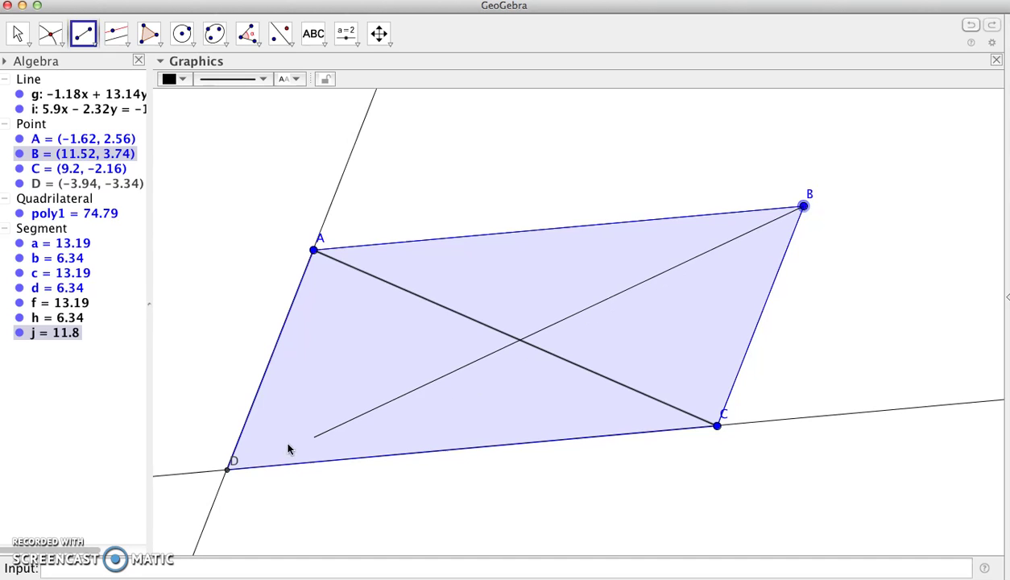
click(228, 469)
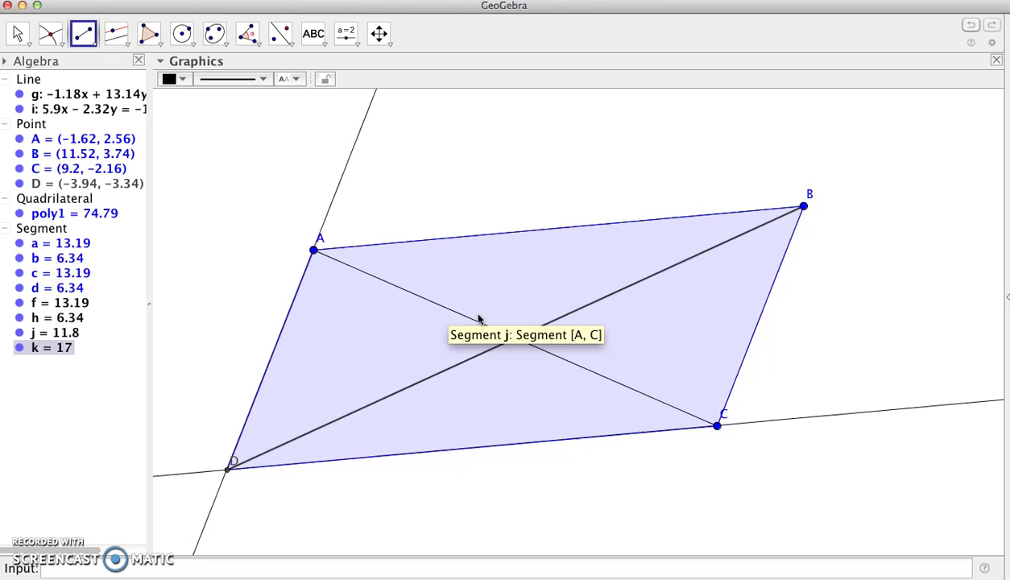
Intersect diagonals j and k to create point E at (3.79, 0.2).
click(51, 35)
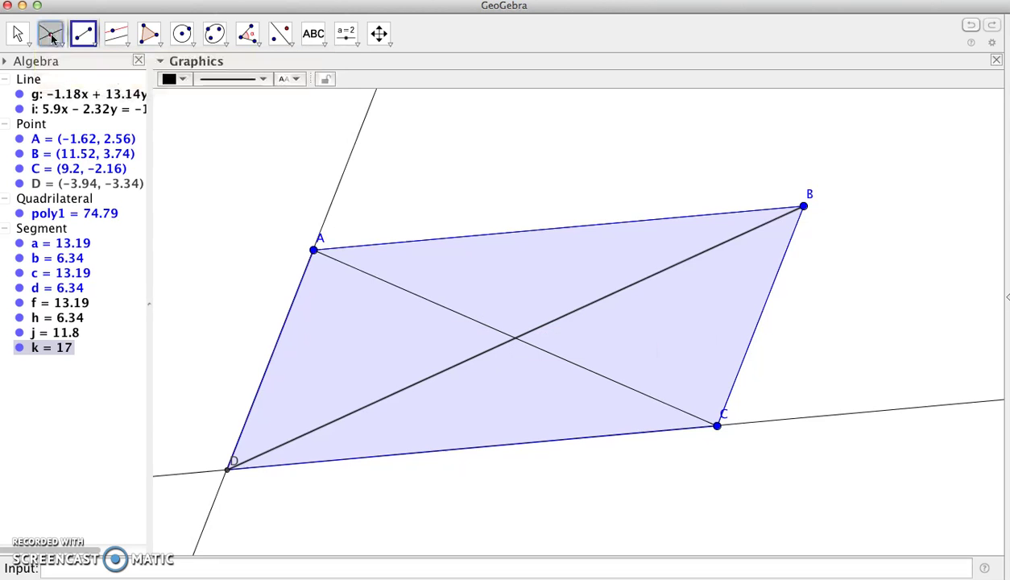
click(469, 321)
click(561, 319)
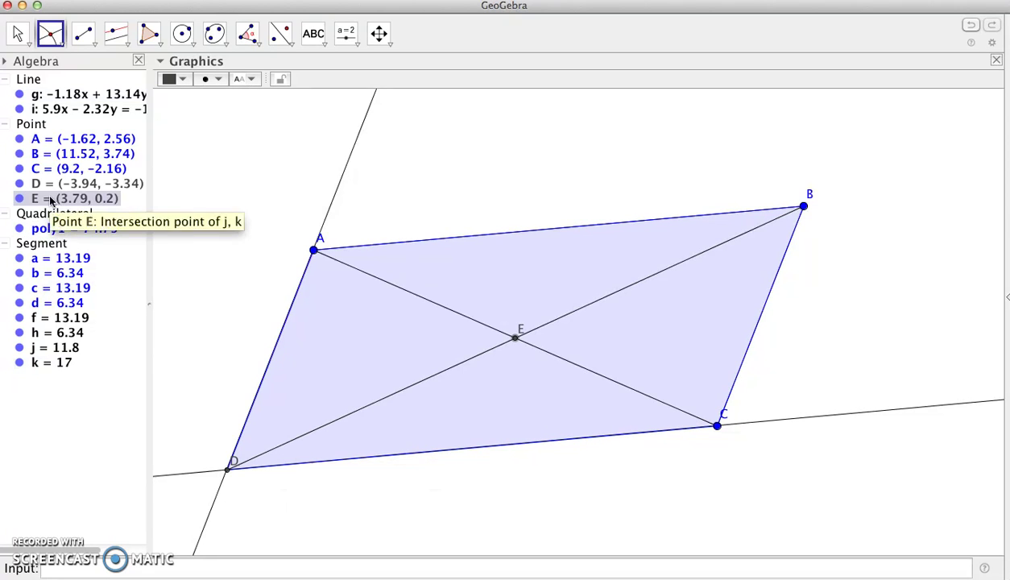
Construct midpoints F, G, H and I of segments AE, BE, CE and DE.
click(59, 46)
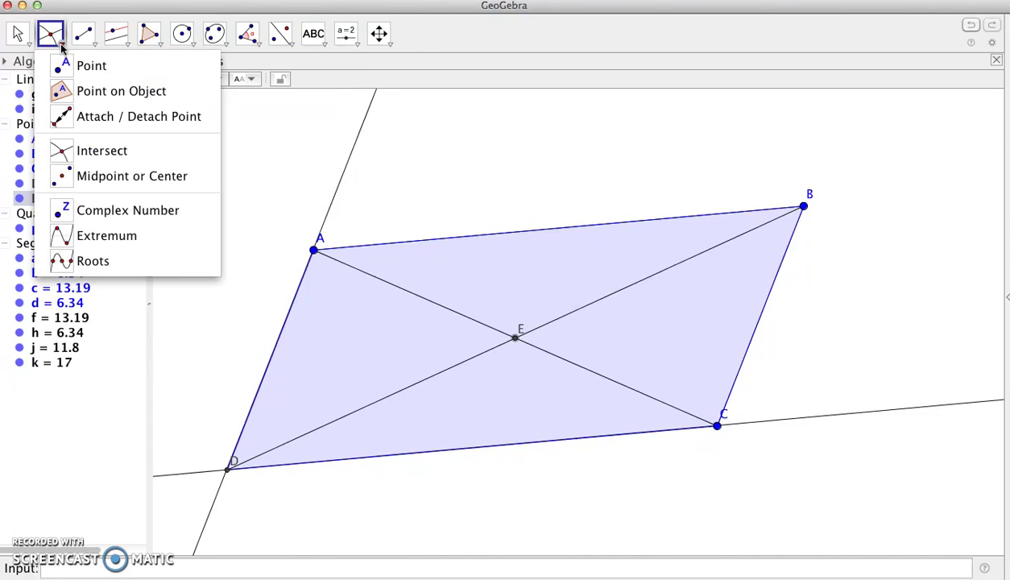
click(118, 175)
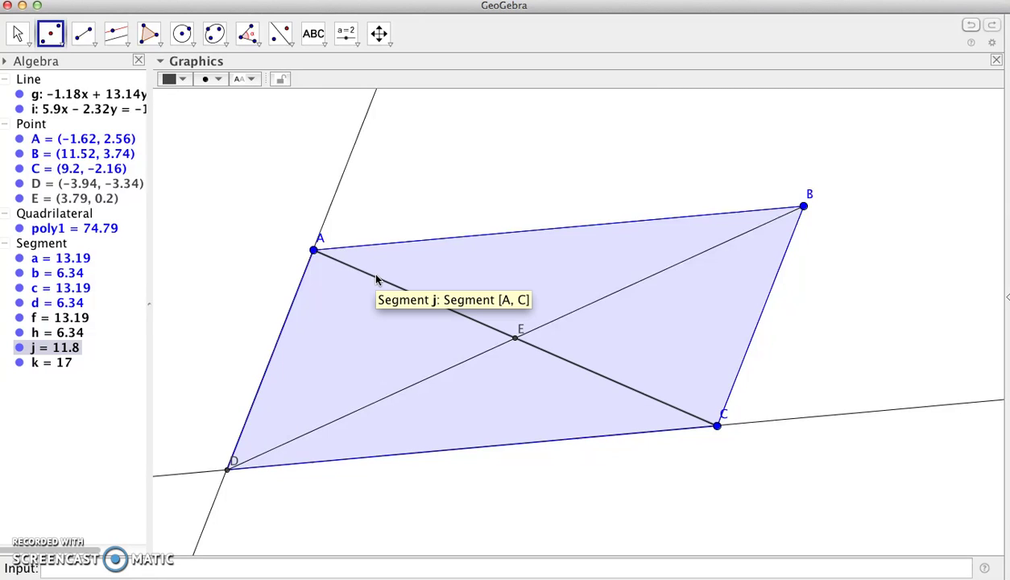
click(314, 252)
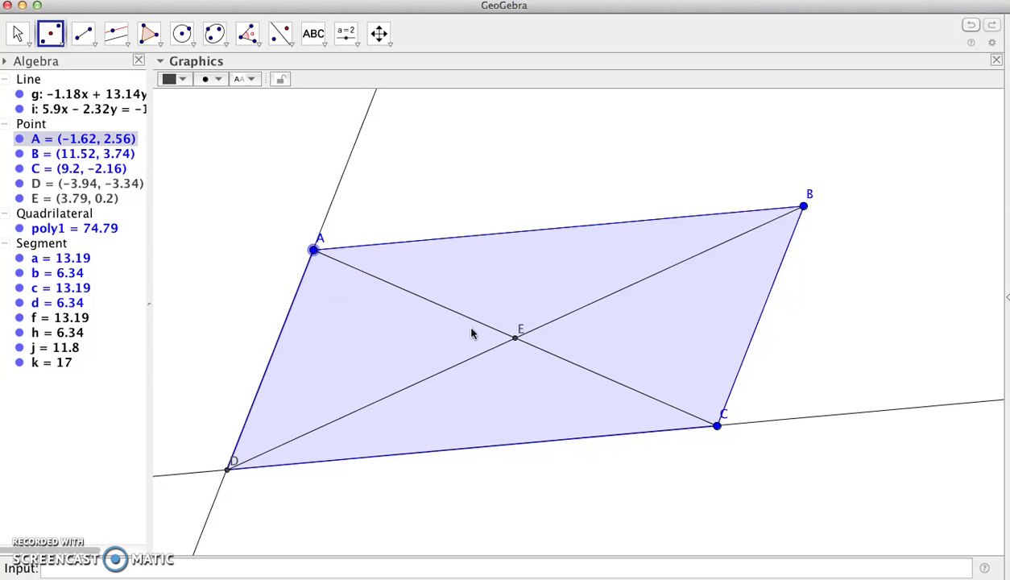
click(515, 340)
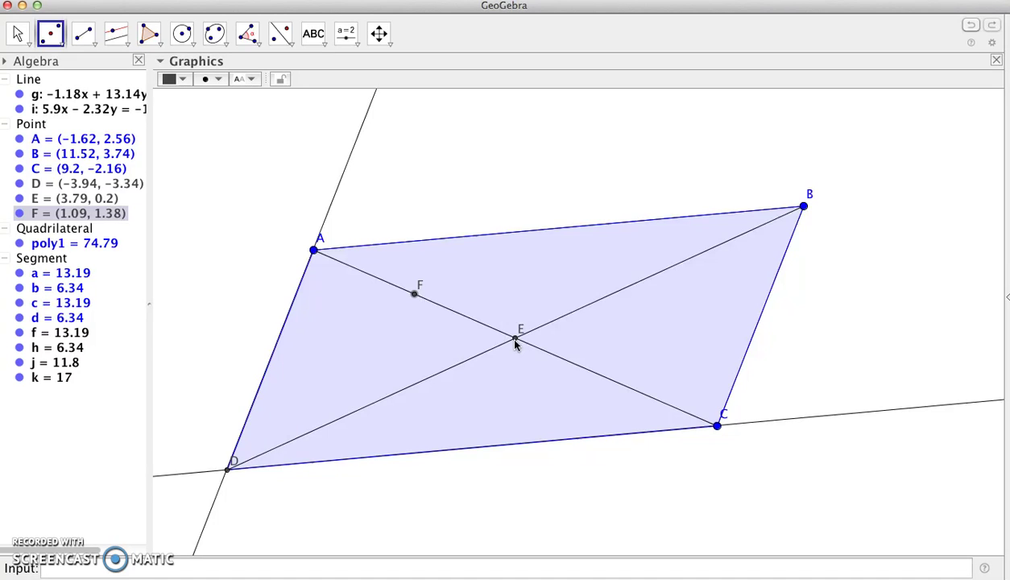
click(804, 206)
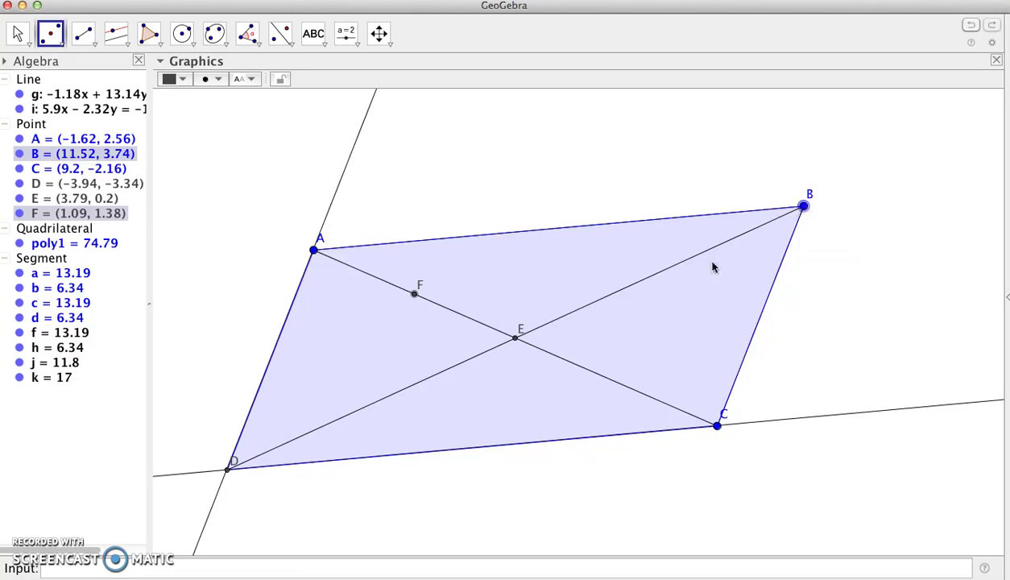
click(516, 339)
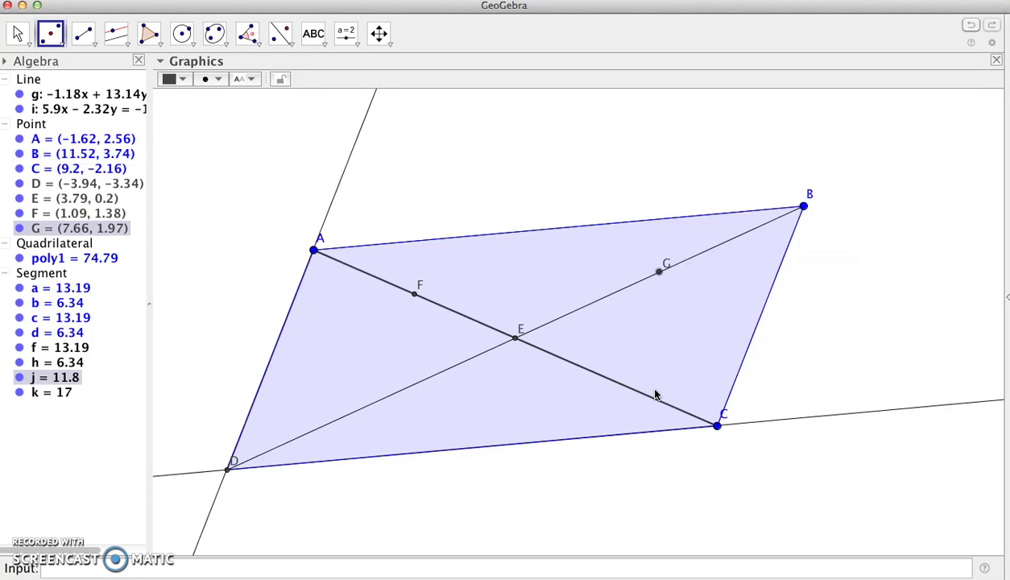
click(722, 428)
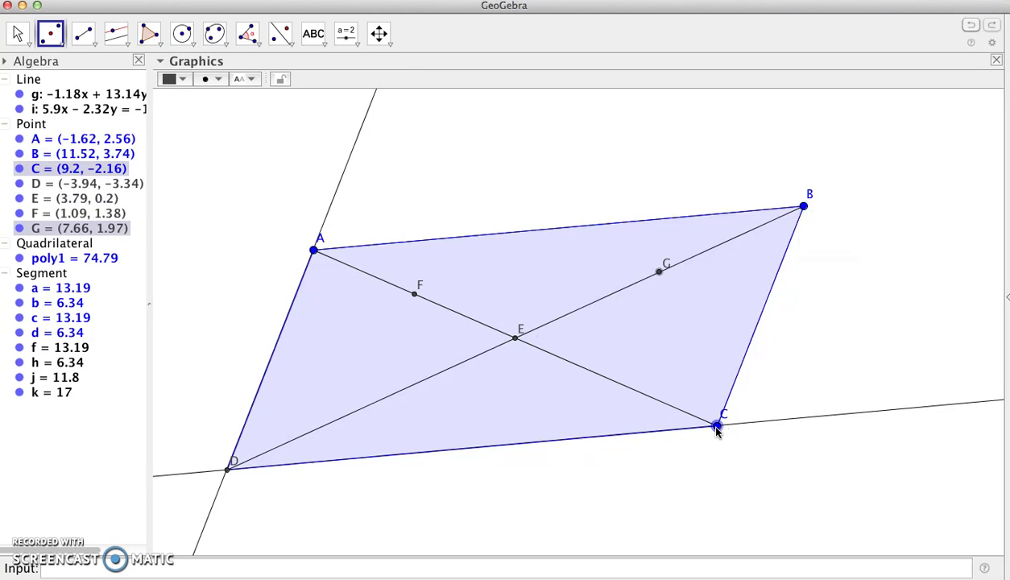
click(517, 338)
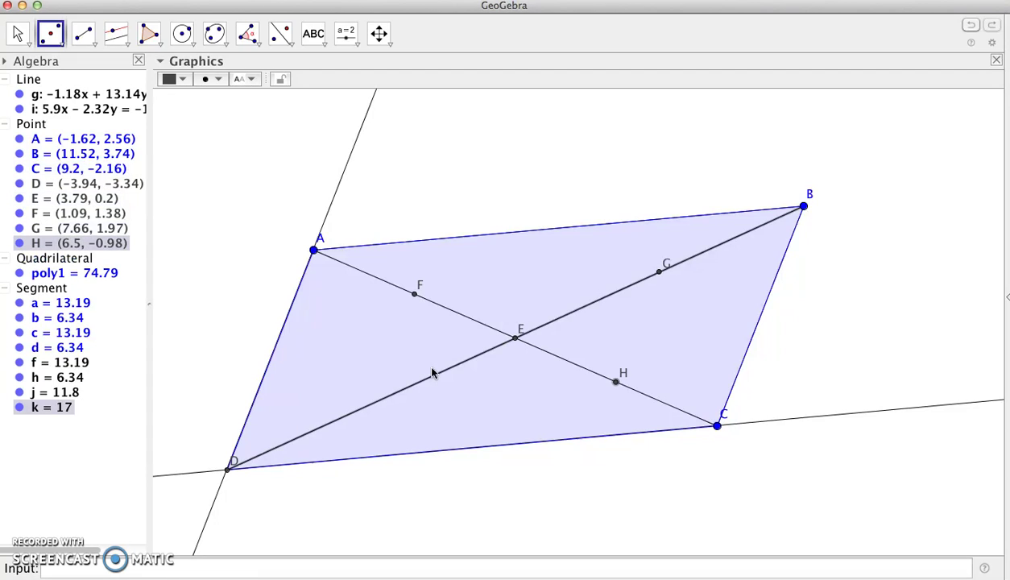
click(226, 471)
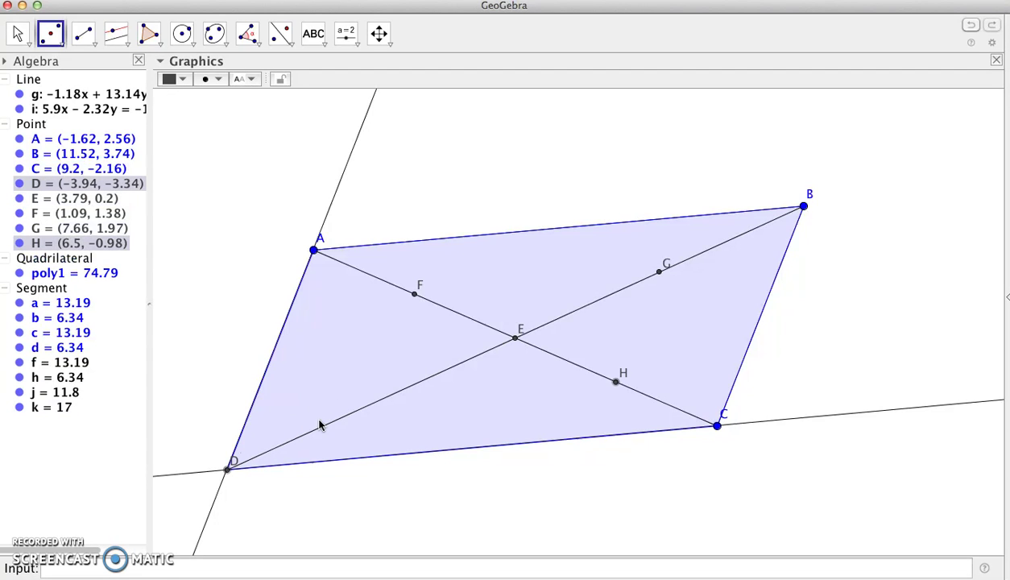
click(515, 340)
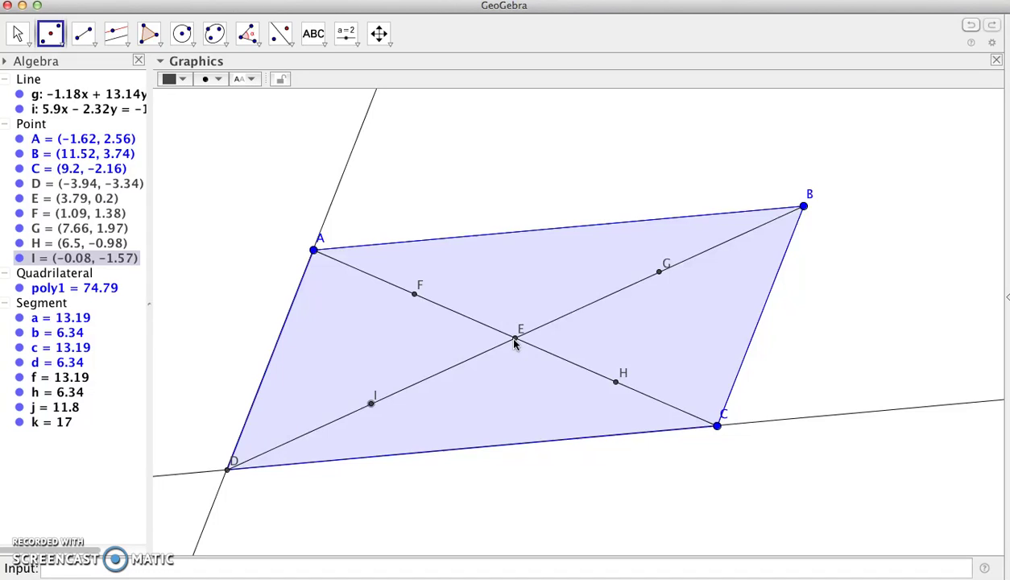
Inspect parallelogram ABCD and midpoint F's definition, then clear the selection.
key(Escape)
click(507, 295)
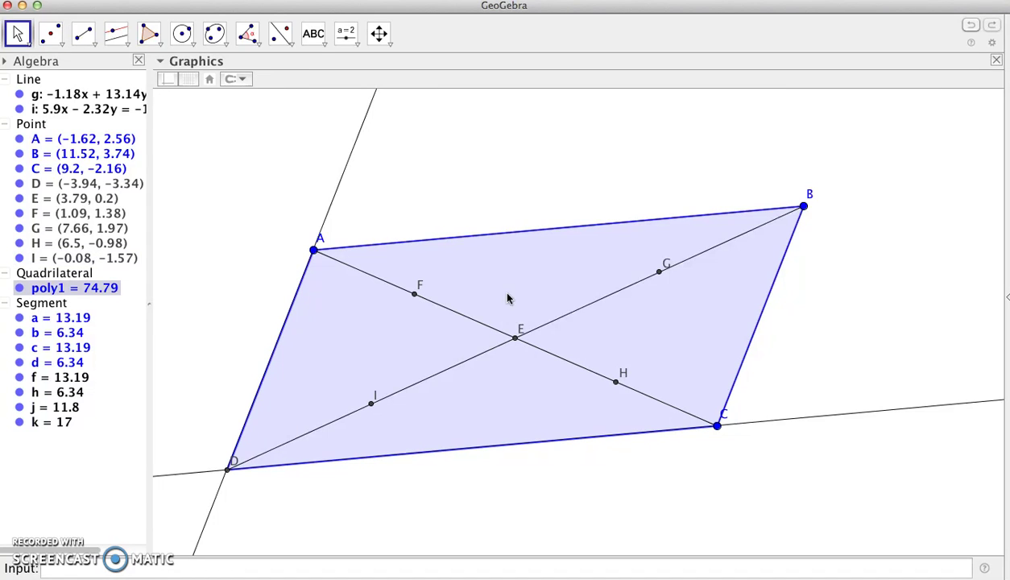
click(415, 295)
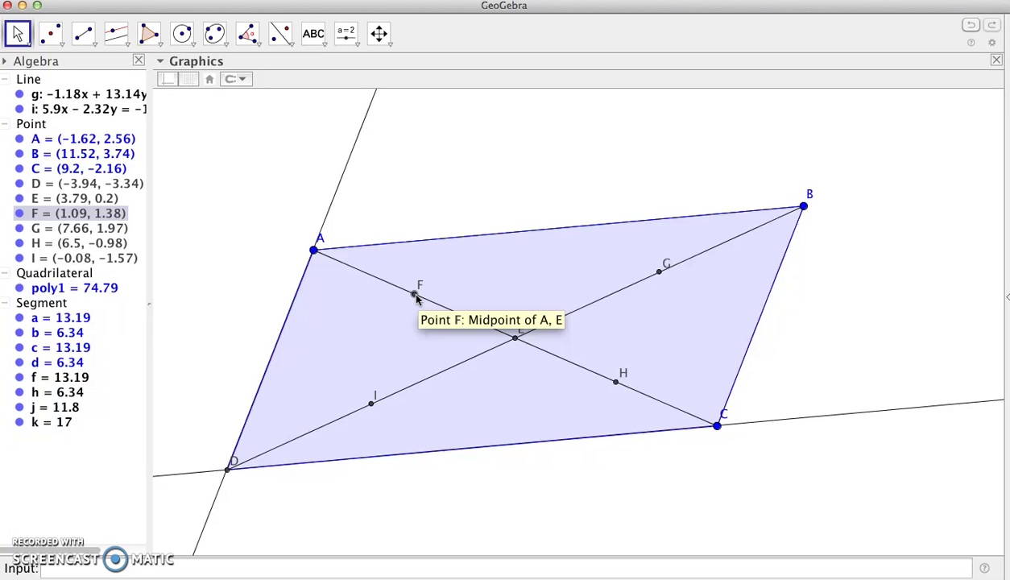
click(396, 244)
click(367, 161)
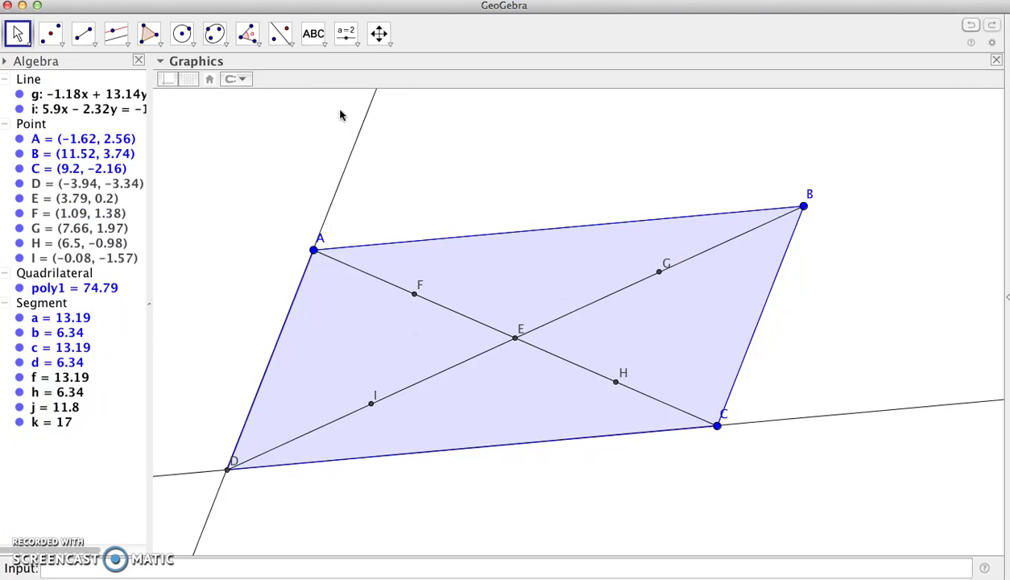
Draw polygon F-G-H-I through the midpoints, creating poly2 with area 18.7.
click(153, 45)
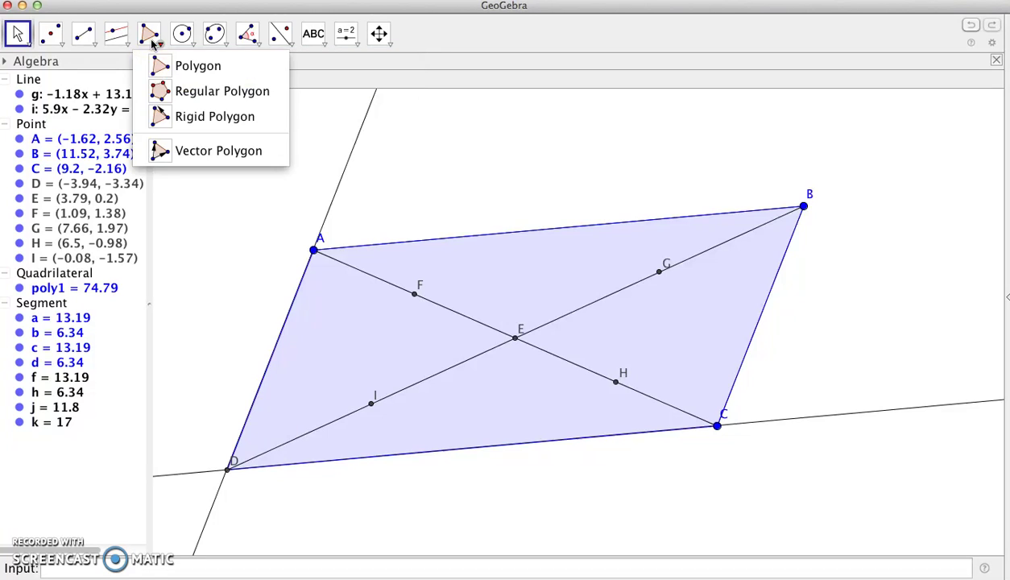
click(182, 66)
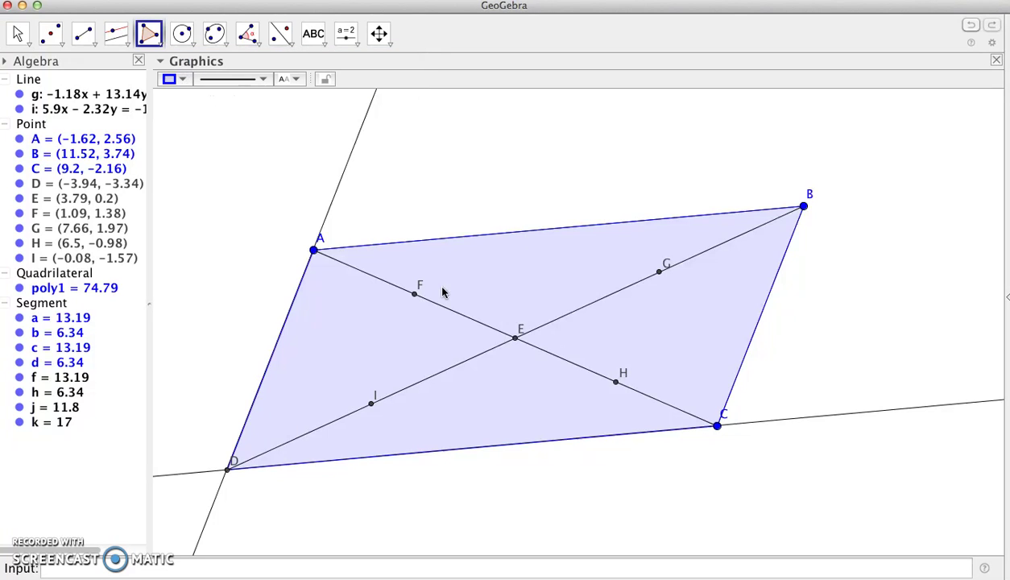
click(414, 294)
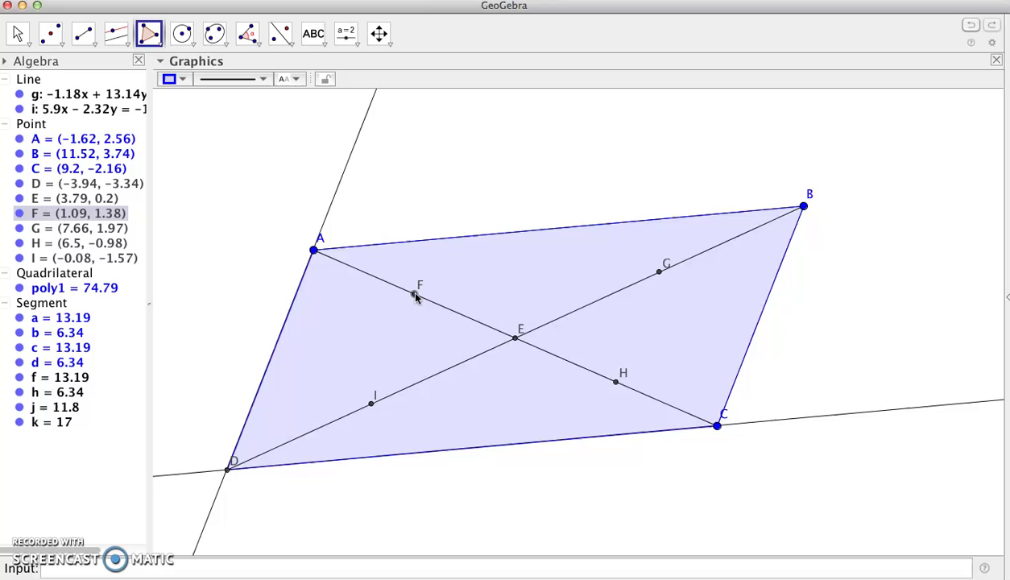
click(658, 274)
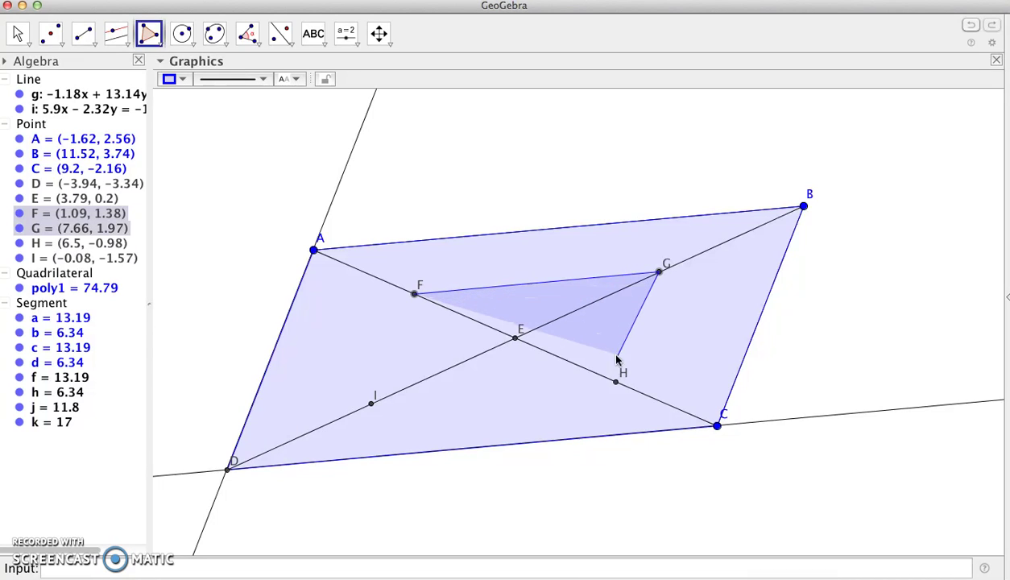
click(616, 382)
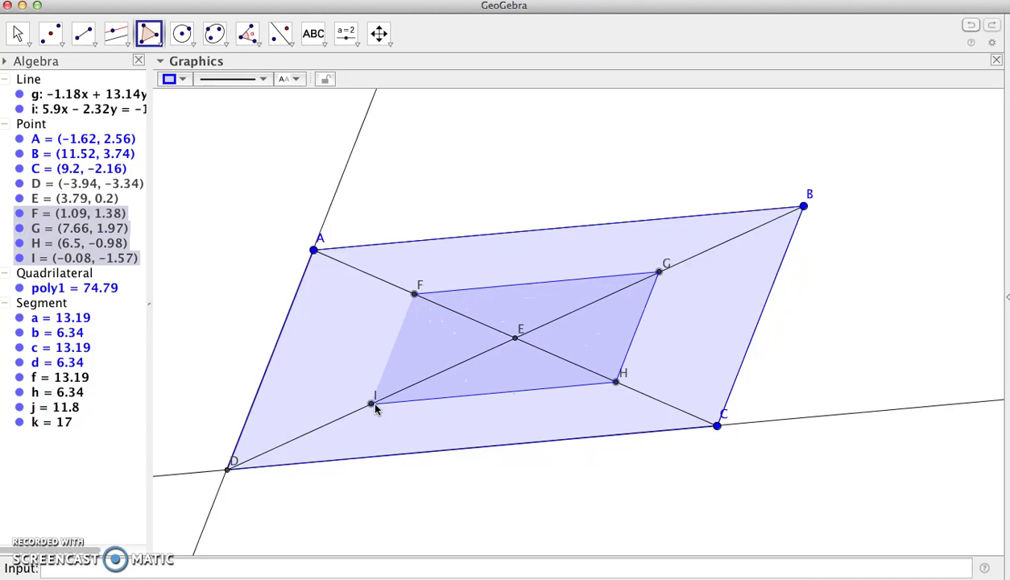
click(369, 403)
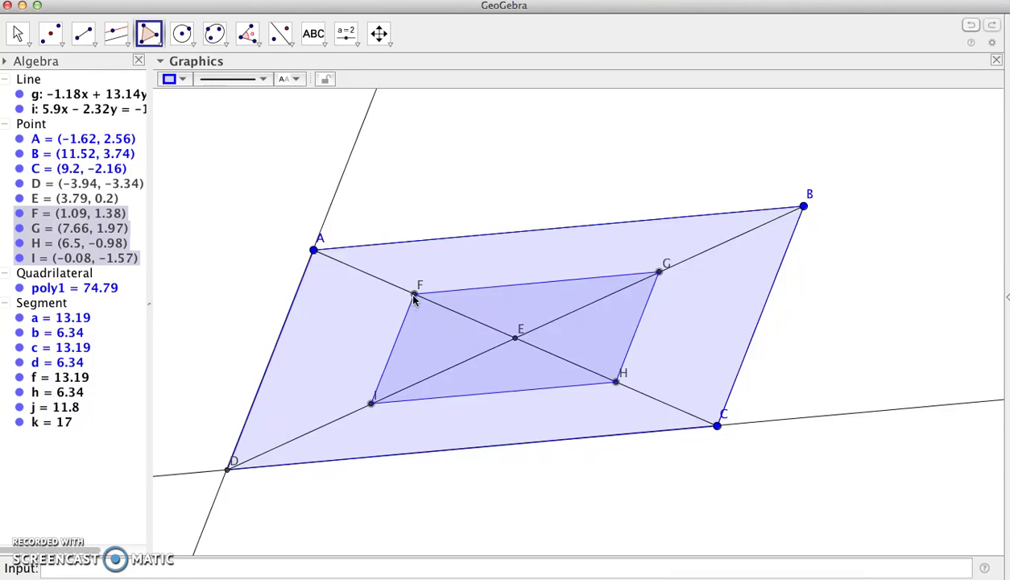
click(414, 295)
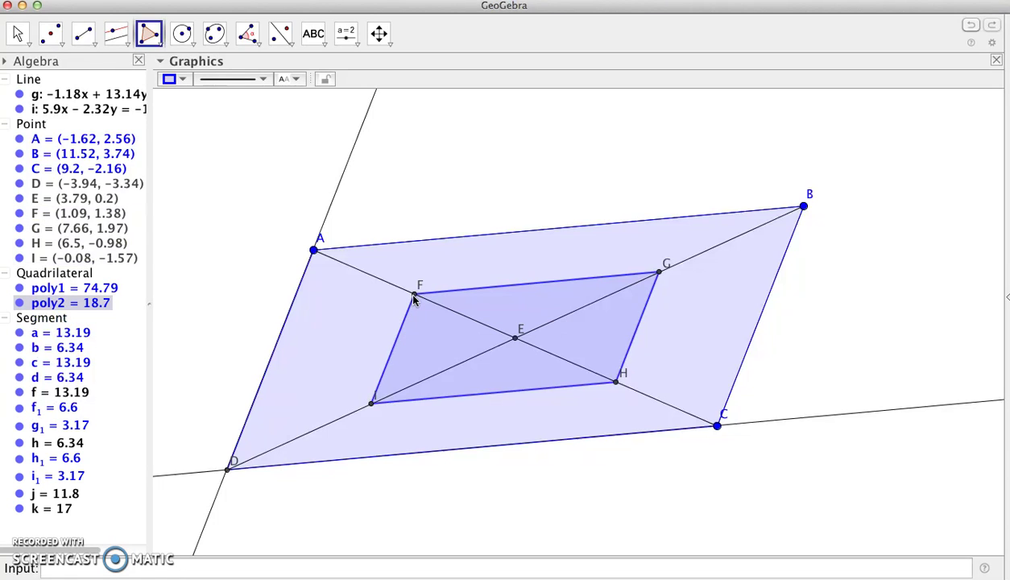
key(Escape)
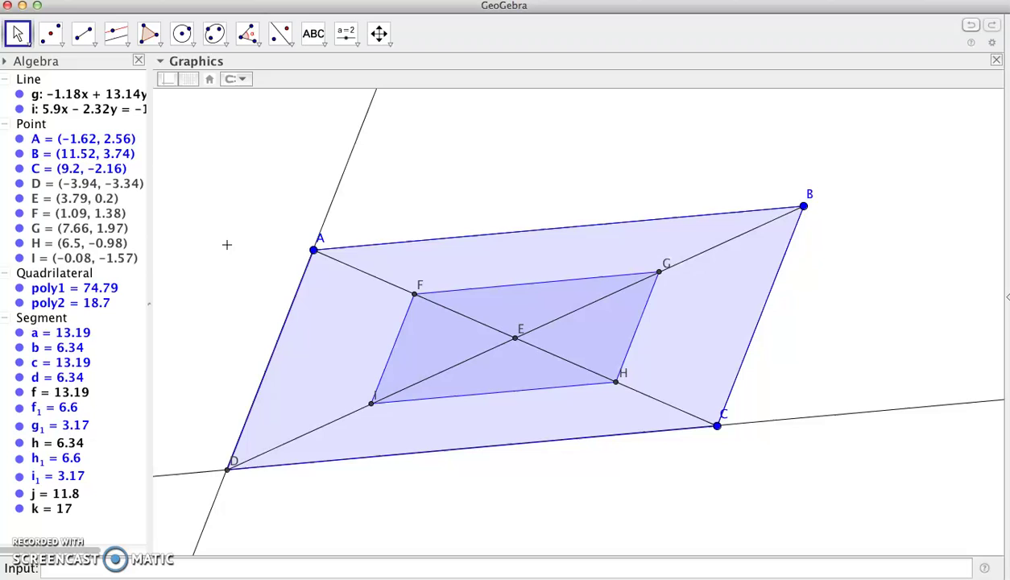
Colour poly2 dark green and raise its fill opacity to fully solid.
click(103, 306)
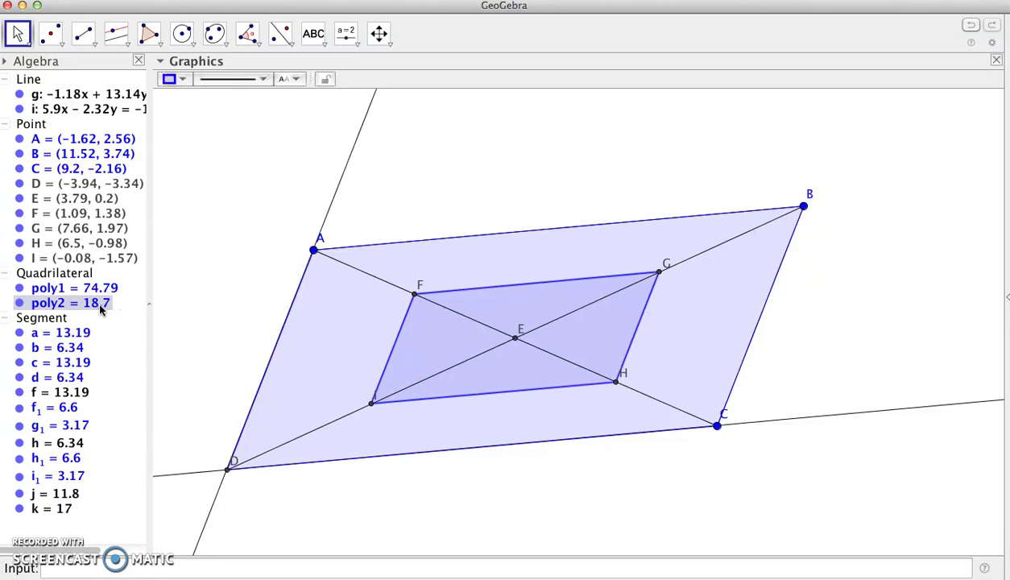
click(184, 81)
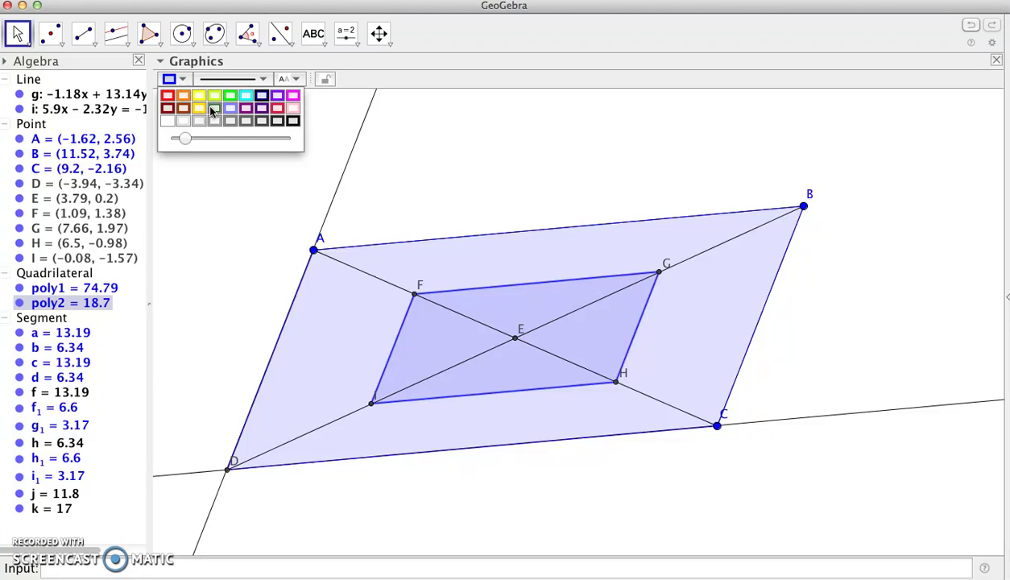
click(213, 109)
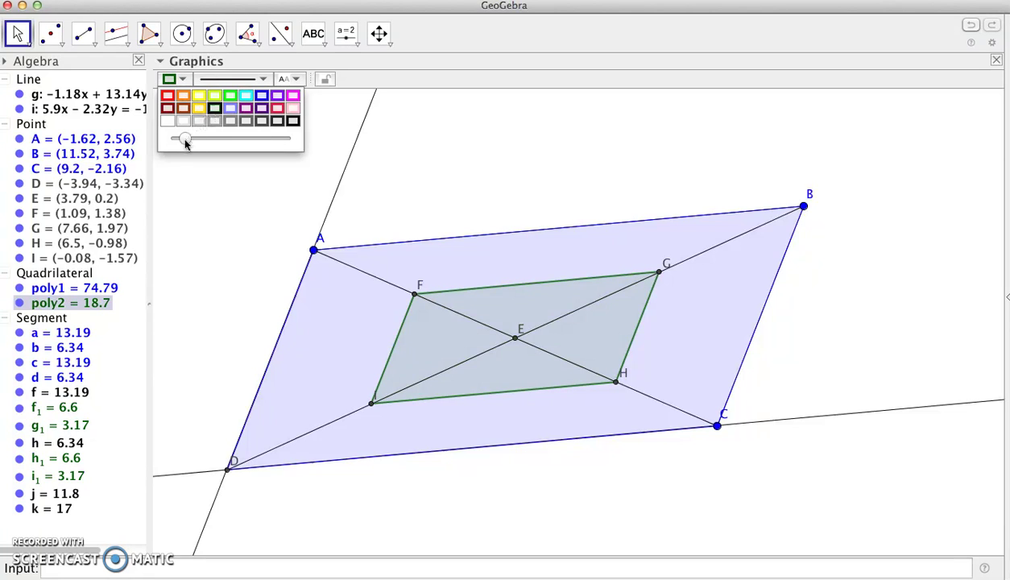
drag(200, 143, 259, 142)
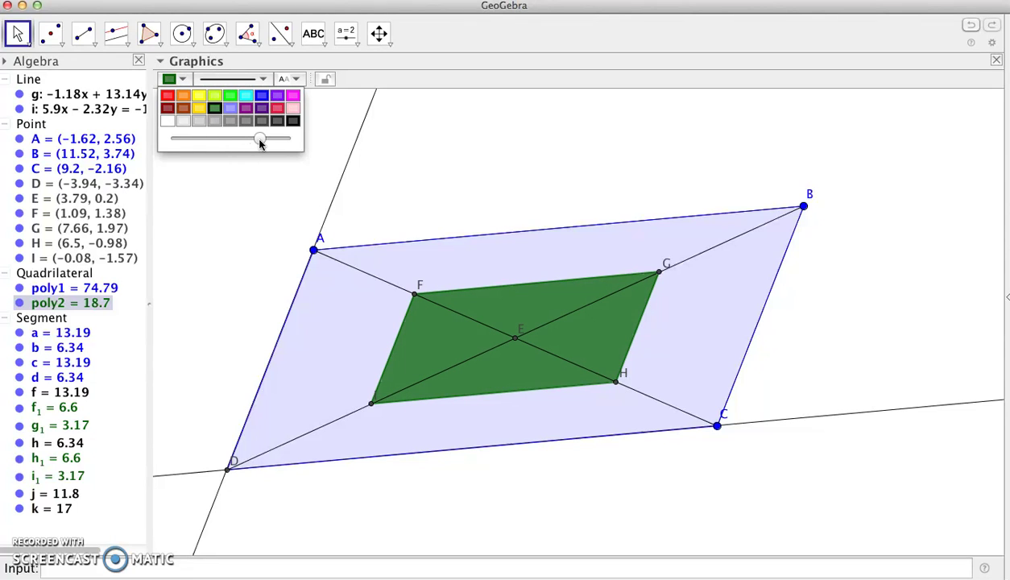
click(277, 196)
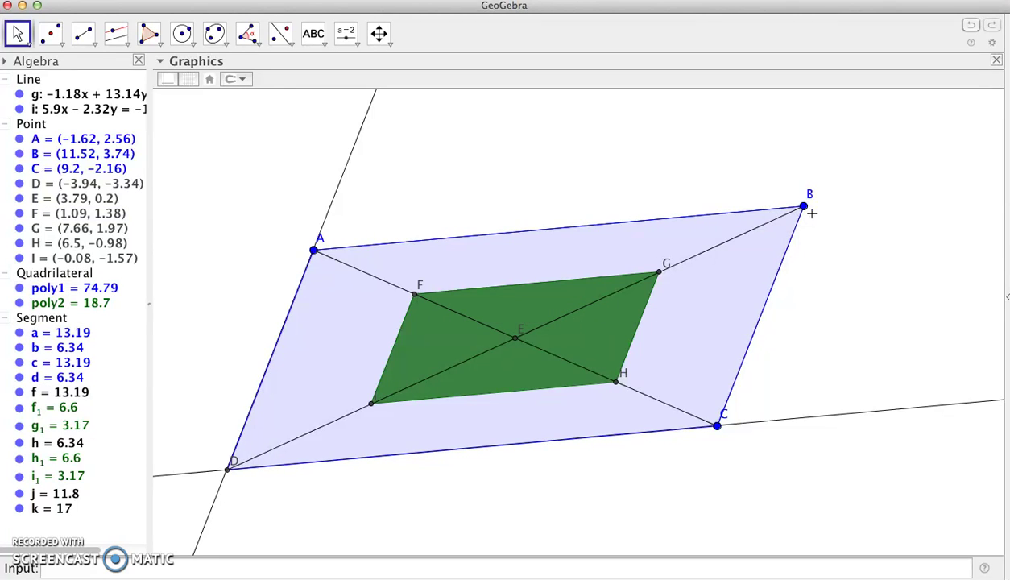
Drag vertex B to (12.16, 3.48), making ABCD area 75 and FGHI 18.75.
click(659, 275)
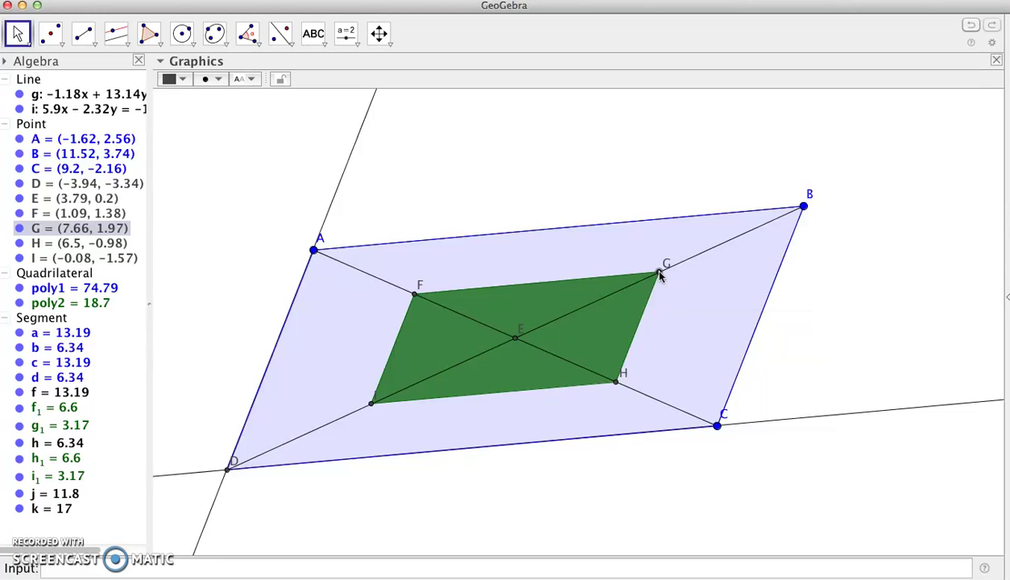
key(Escape)
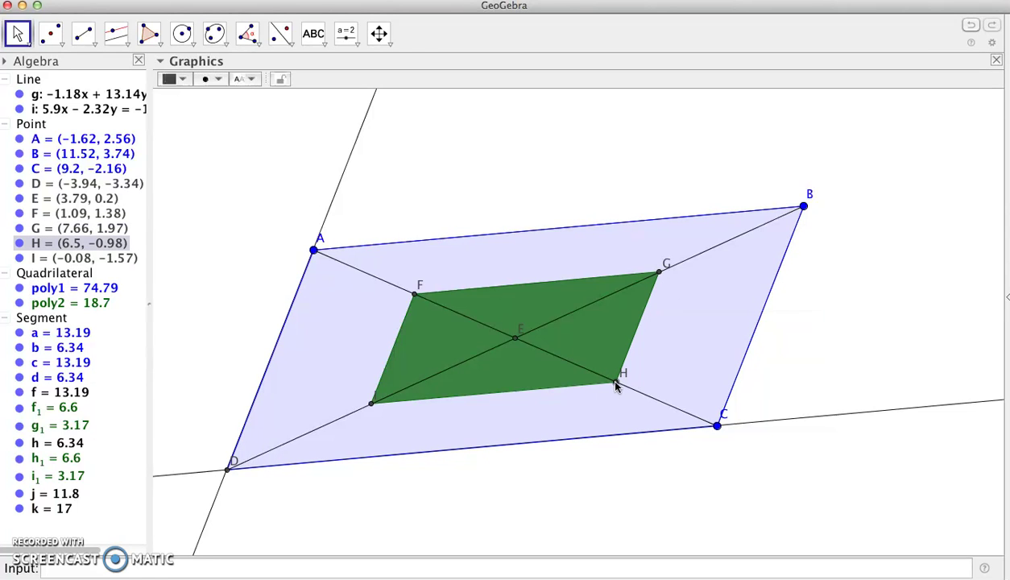
click(369, 400)
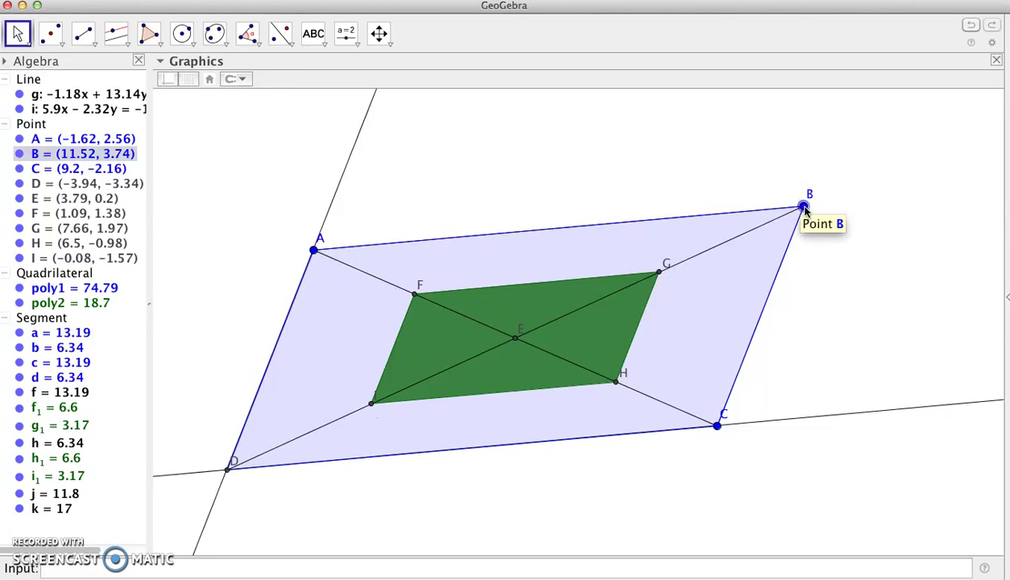
drag(805, 210, 829, 217)
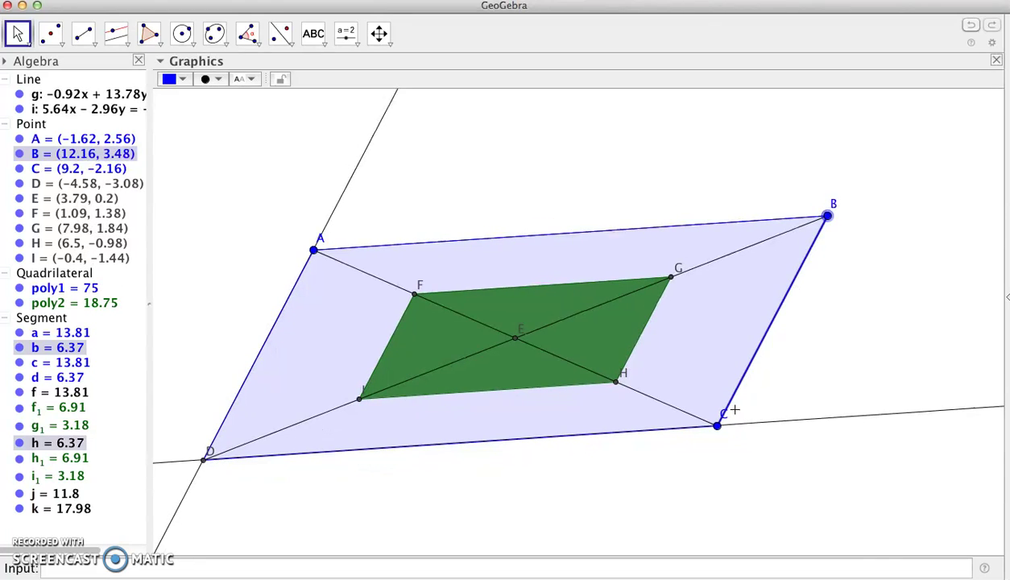